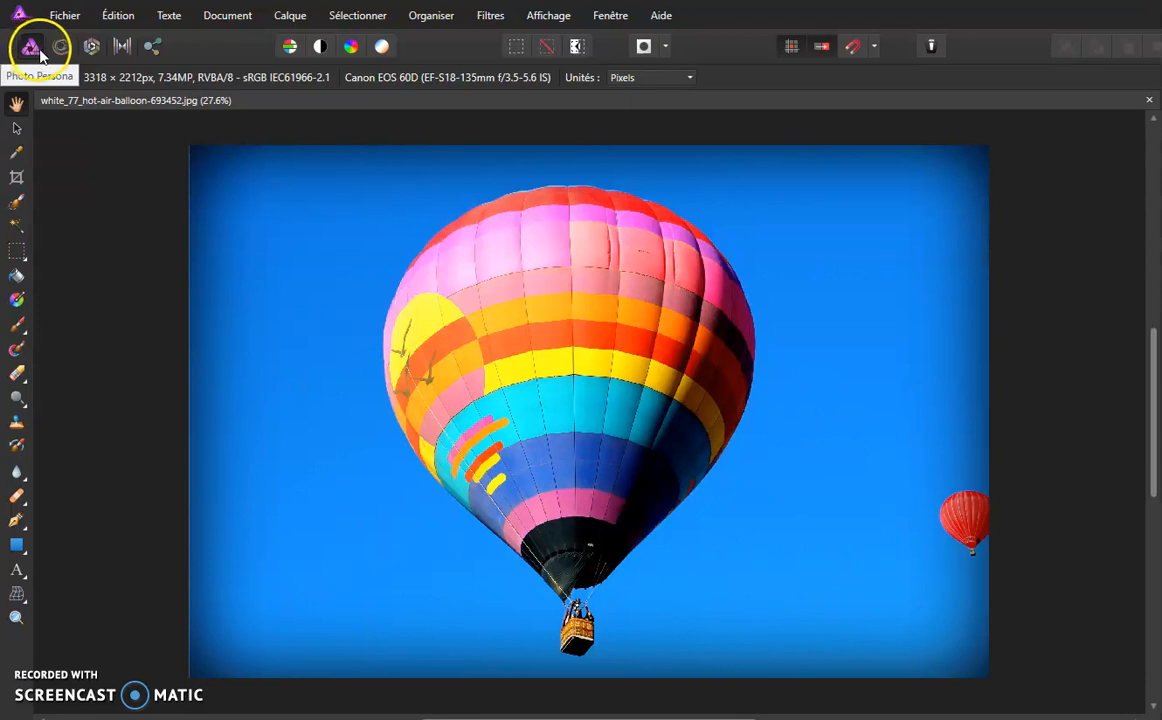
- Switch to the Liquify persona to start distorting the hot-air balloon photo
left_click(61, 47)
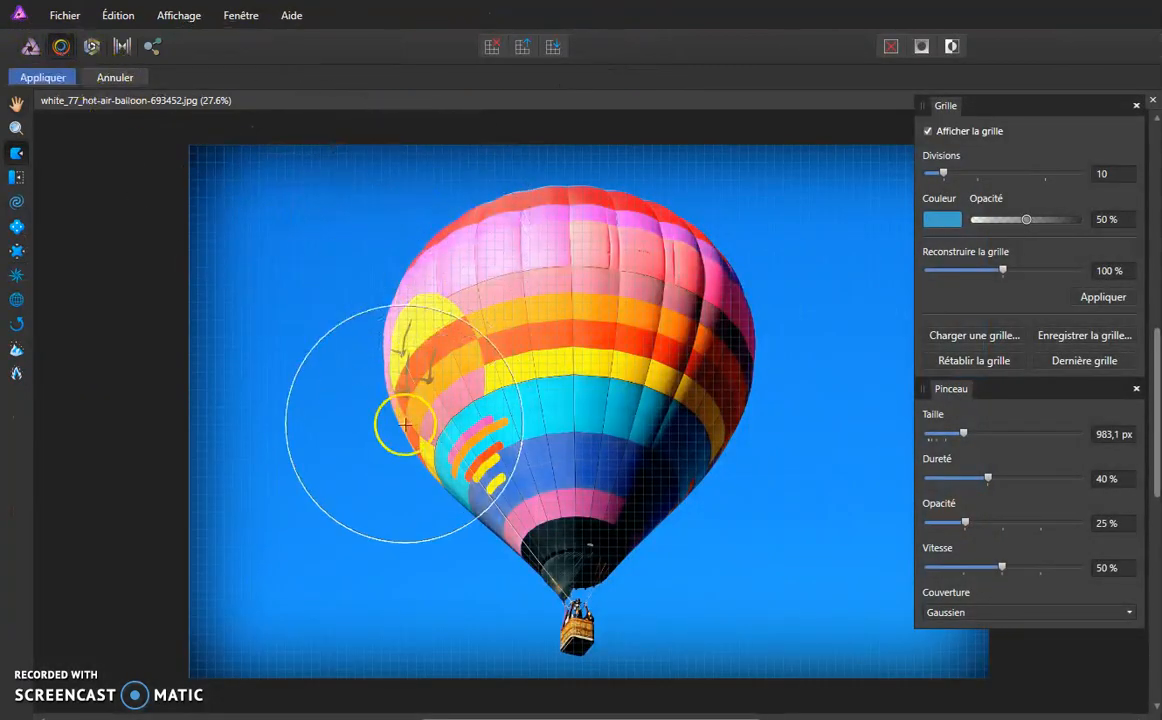
key("ctrl+plus")
scroll(386, 409, "up", 3)
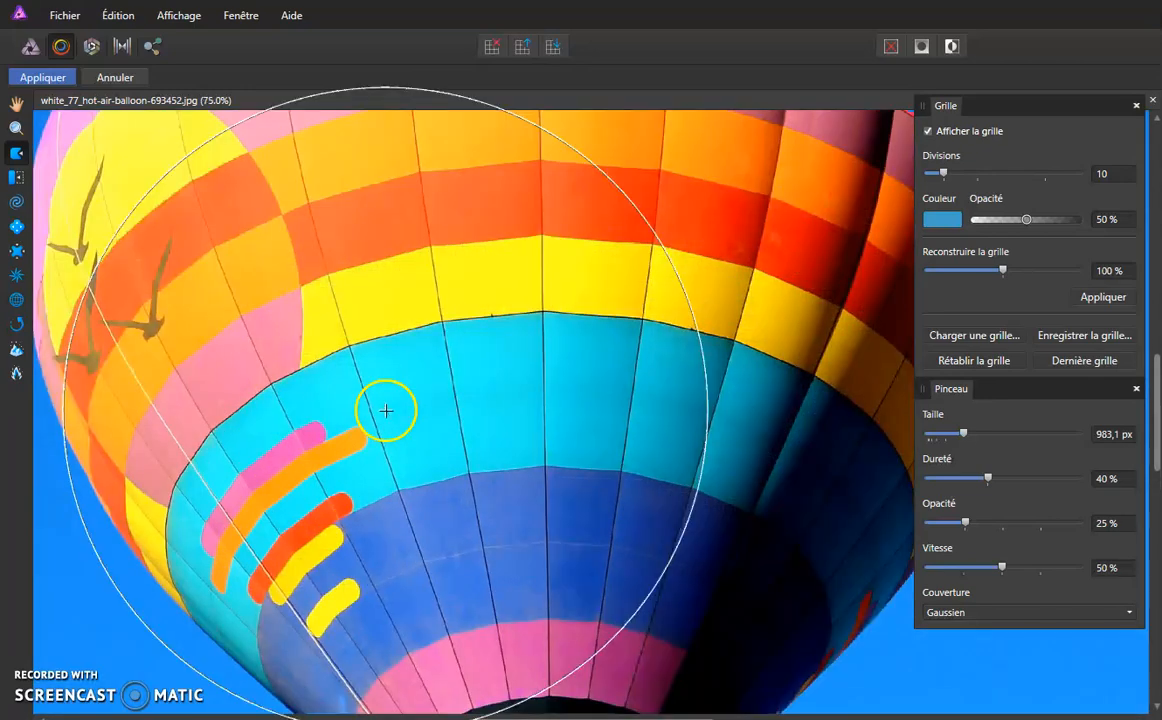
left_click(460, 362)
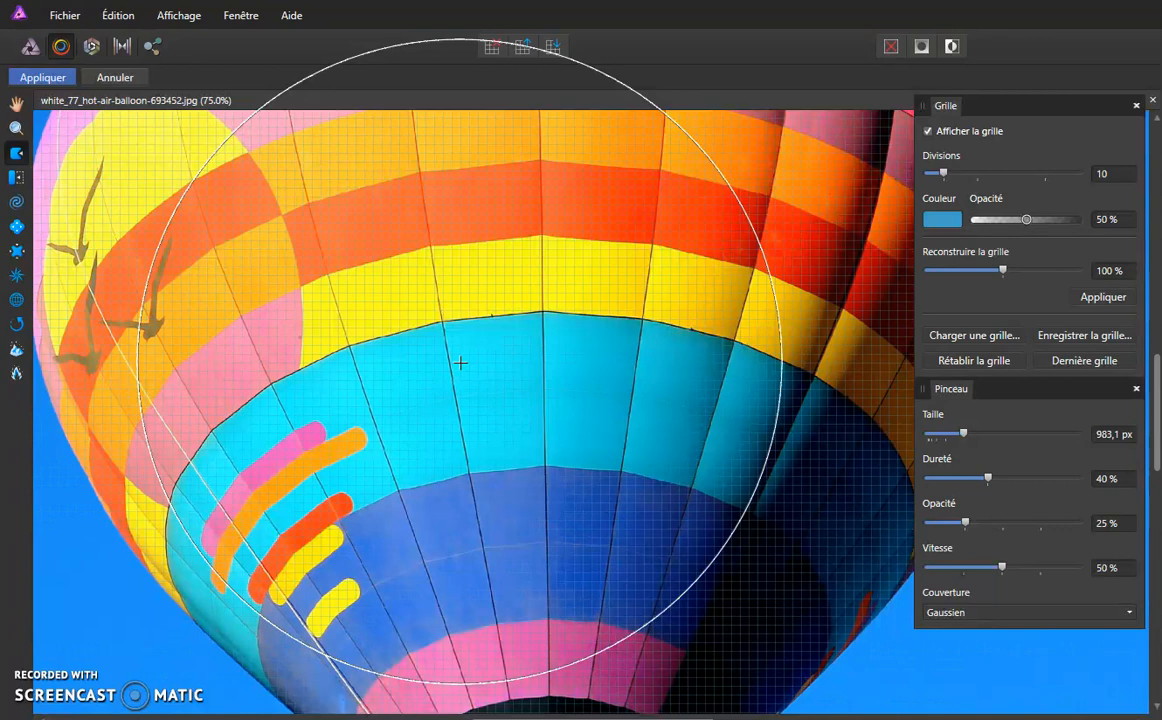
scroll(460, 362, "down", 1)
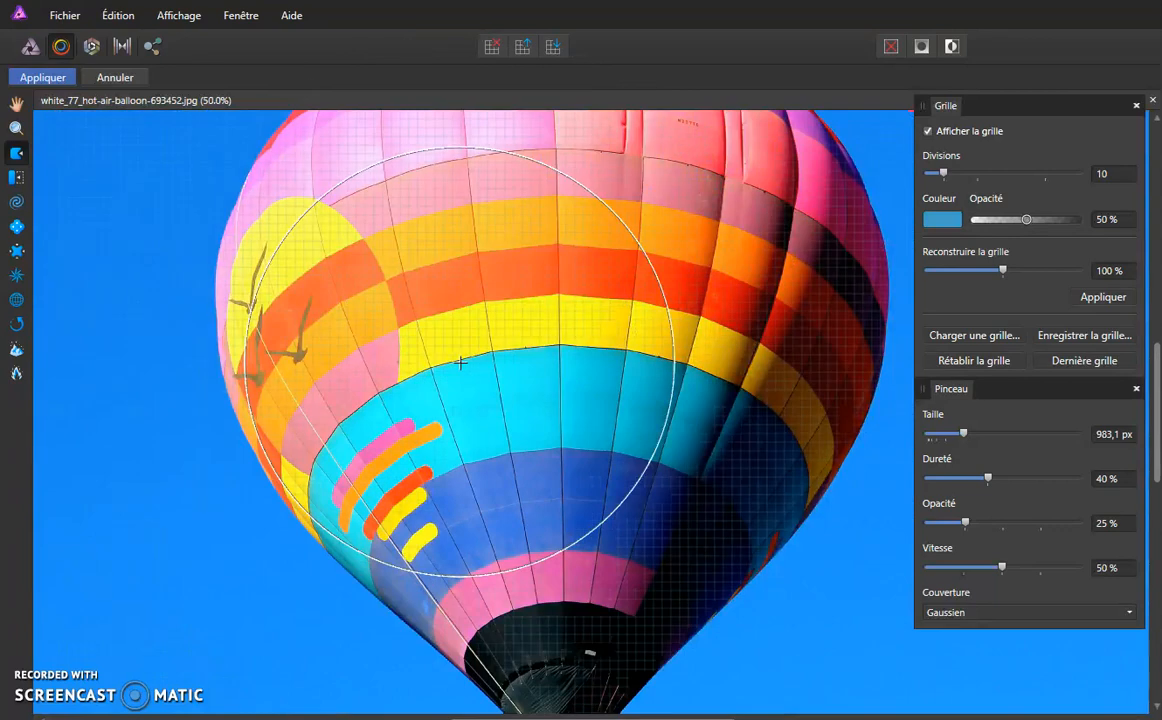
scroll(460, 362, "down", 1)
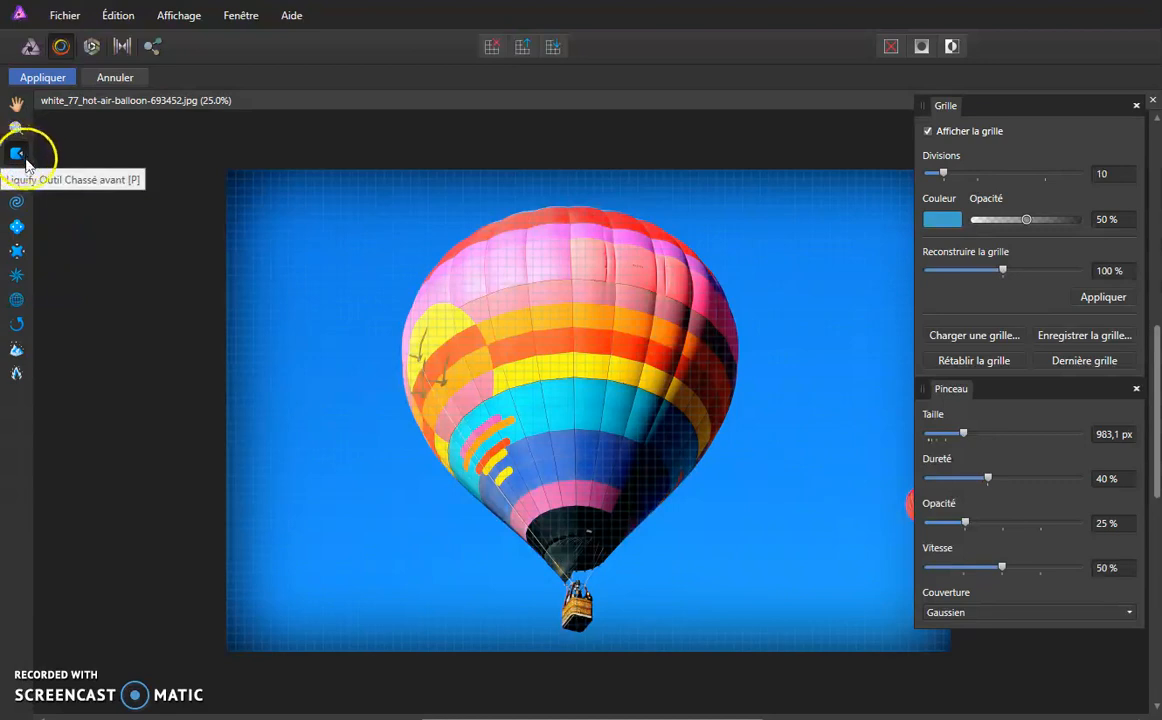
- Reshape the balloon envelope with the Push Forward tool, pushing its top and both sides inward
mouse_move(731, 421)
left_mouse_down()
mouse_move(648, 440)
mouse_move(659, 415)
mouse_move(597, 402)
mouse_move(421, 428)
mouse_move(540, 376)
mouse_move(628, 357)
left_mouse_up()
mouse_move(415, 298)
left_mouse_down()
mouse_move(542, 329)
mouse_move(426, 364)
mouse_move(399, 385)
mouse_move(464, 385)
left_mouse_up()
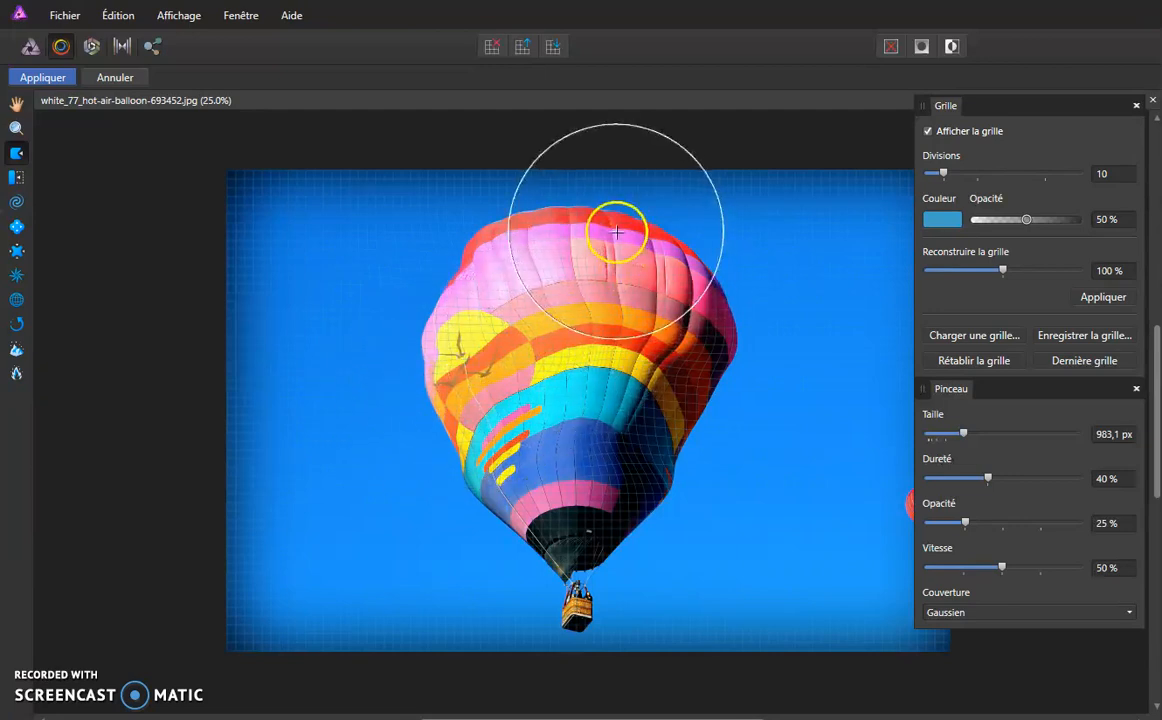
left_click_drag(605, 212, 576, 303)
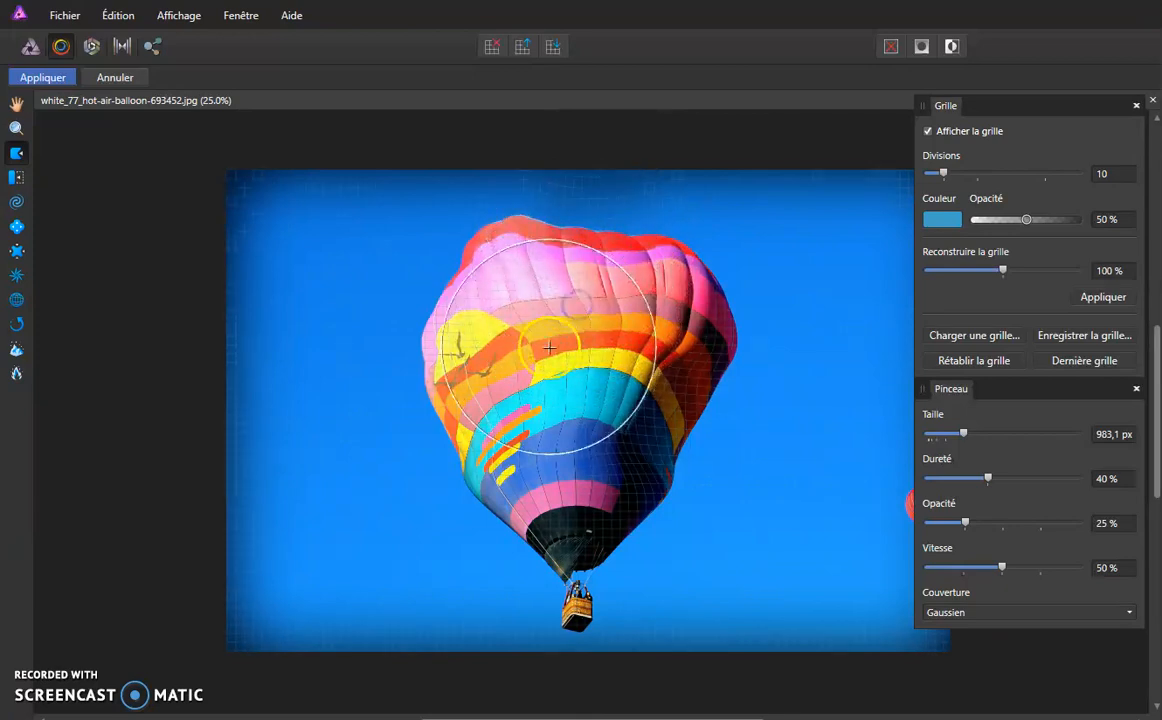
mouse_move(726, 297)
left_mouse_down()
mouse_move(729, 285)
mouse_move(683, 300)
left_mouse_up()
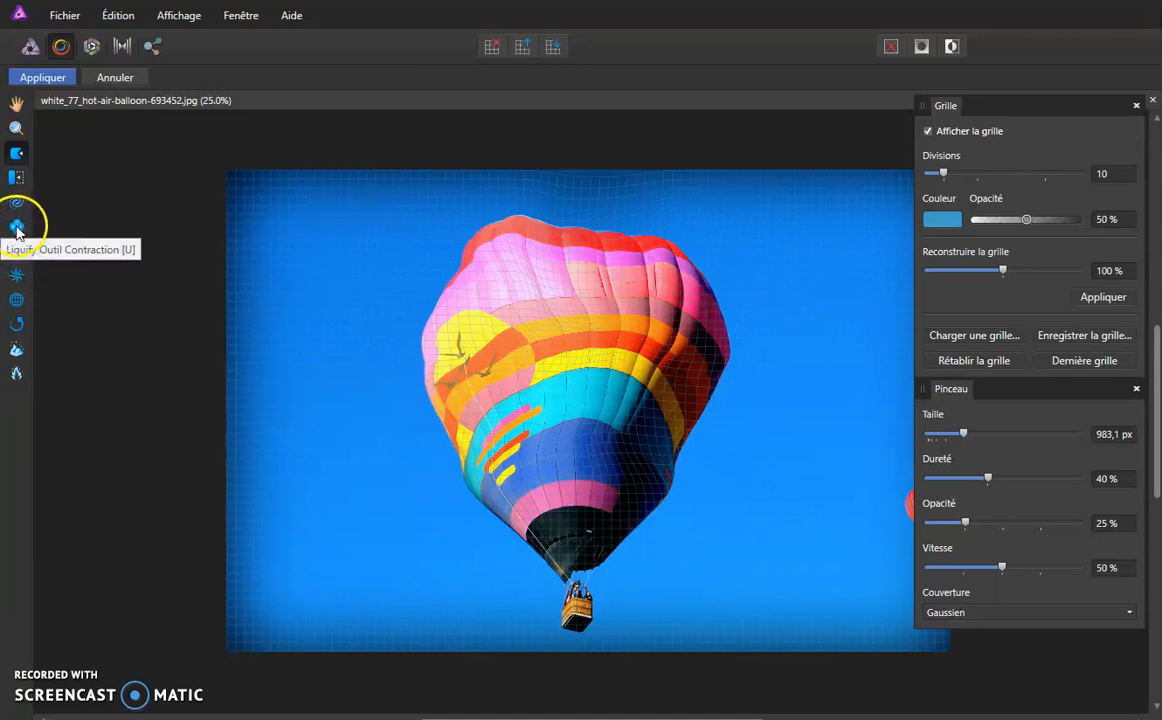
- Pinch the upper-left part of the balloon with the Pinch tool at 75% speed
left_click(17, 227)
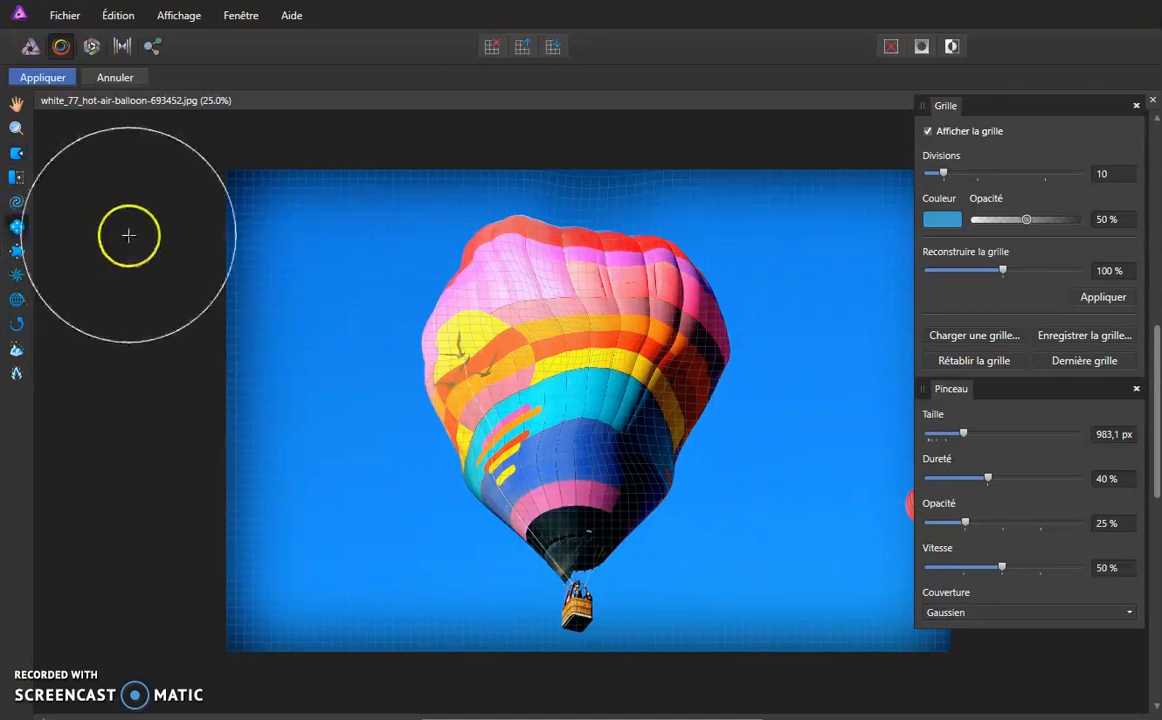
mouse_move(481, 301)
left_mouse_down()
mouse_move(671, 367)
mouse_move(745, 436)
mouse_move(472, 284)
left_mouse_up()
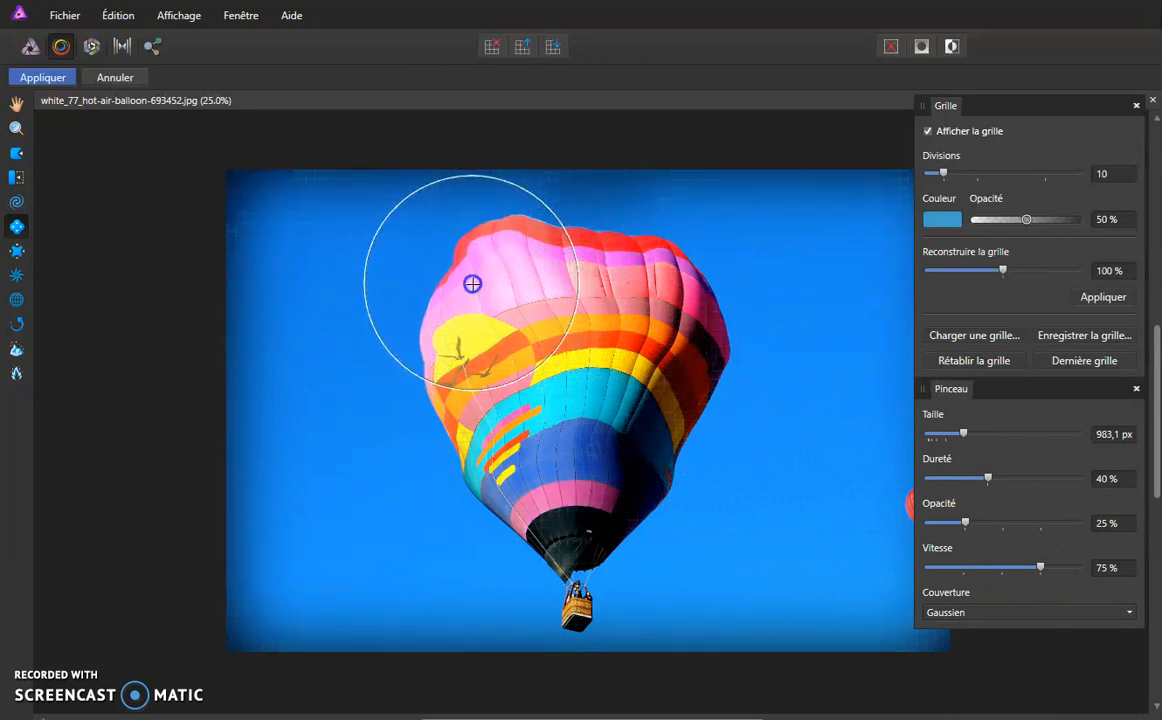
left_click_drag(472, 284, 472, 284)
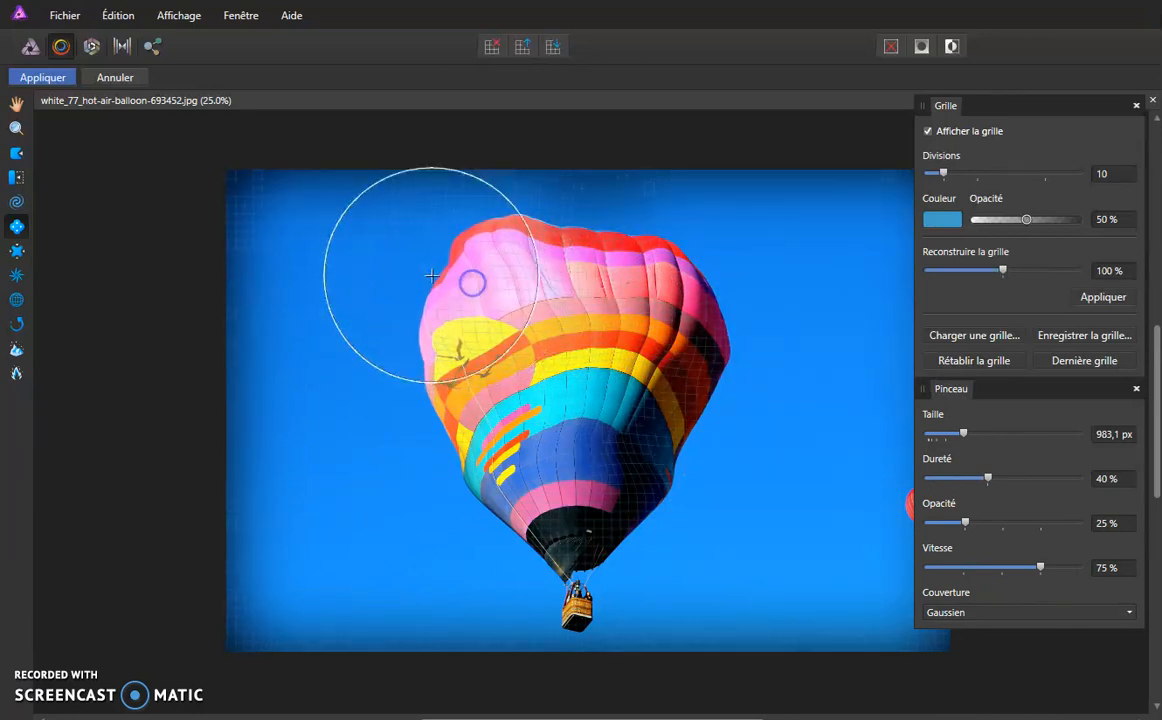
key("ctrl+plus")
left_click_drag(371, 217, 371, 217)
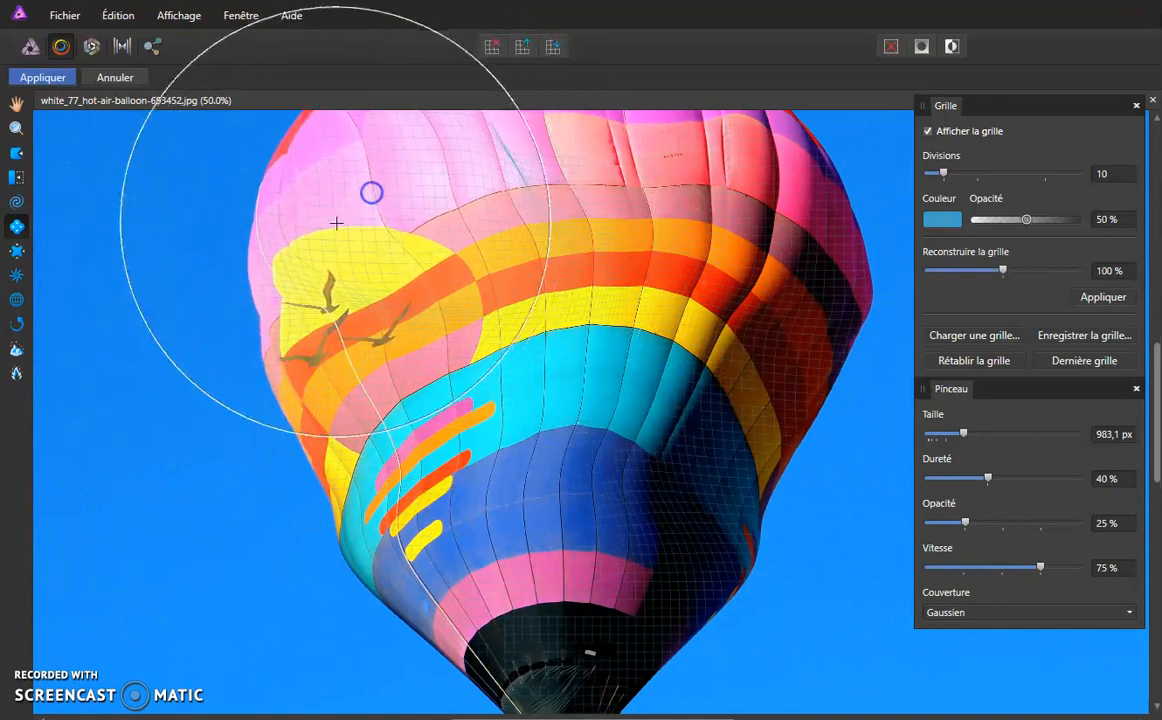
- Bloat the balloon's middle band and upper-left area with the Bloat tool
left_click(17, 253)
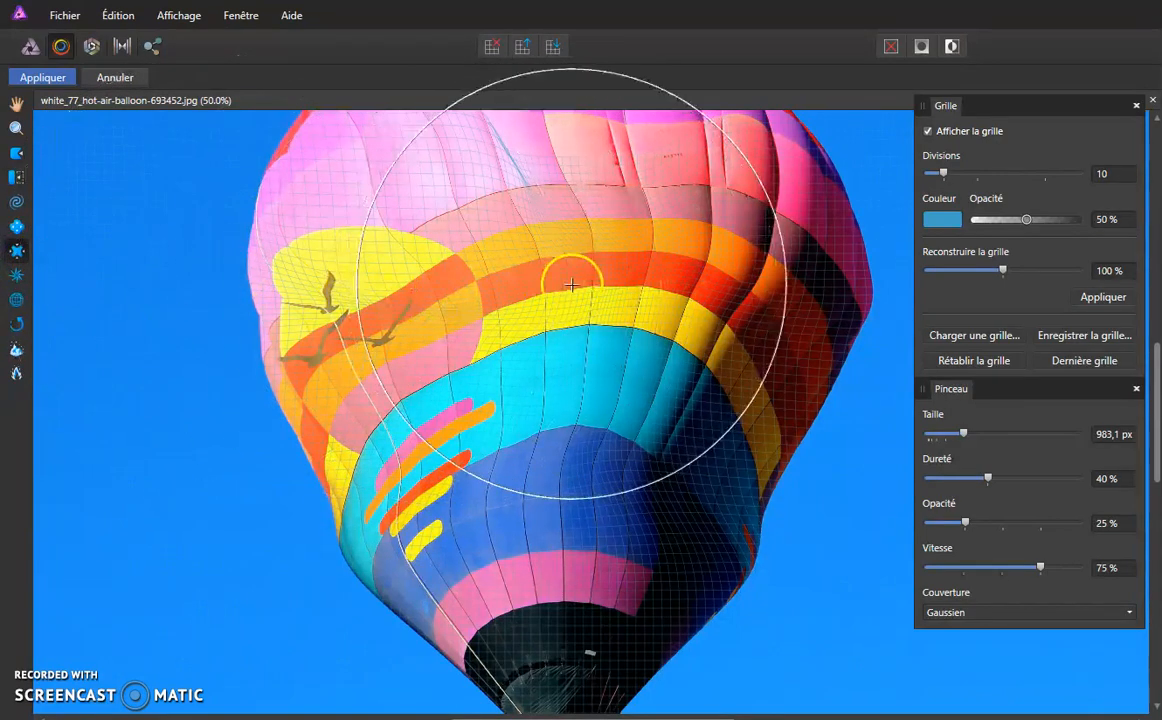
left_click_drag(562, 292, 562, 292)
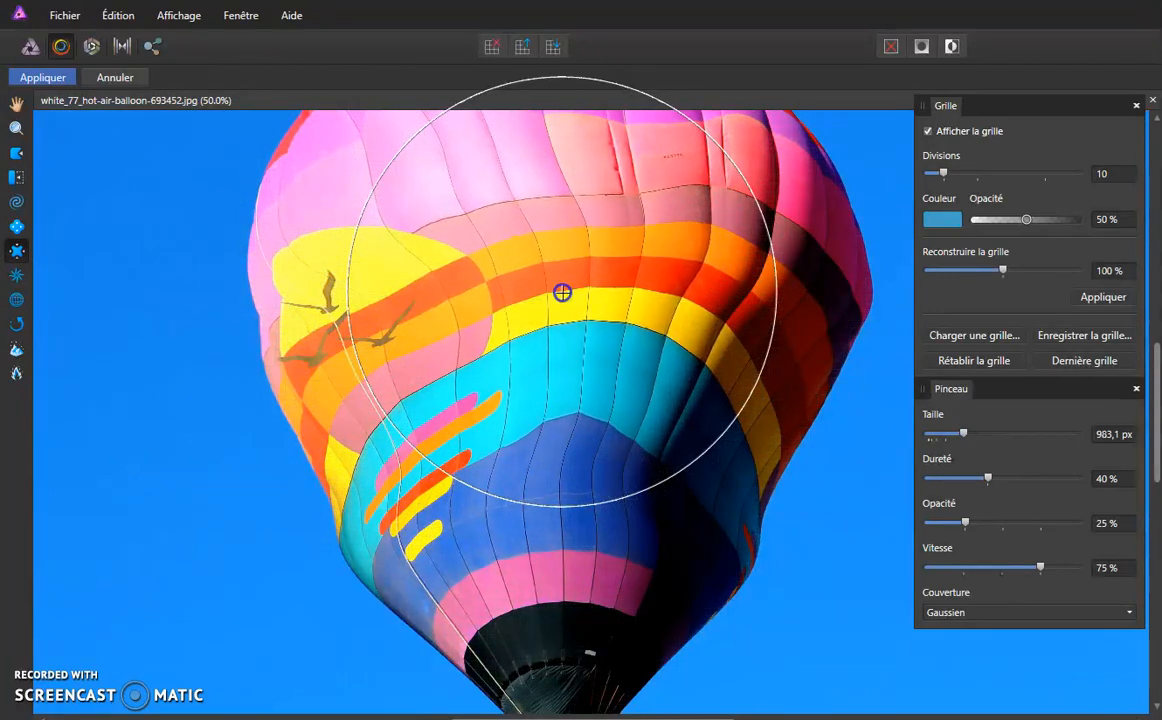
left_click_drag(562, 292, 562, 292)
left_click_drag(435, 181, 435, 181)
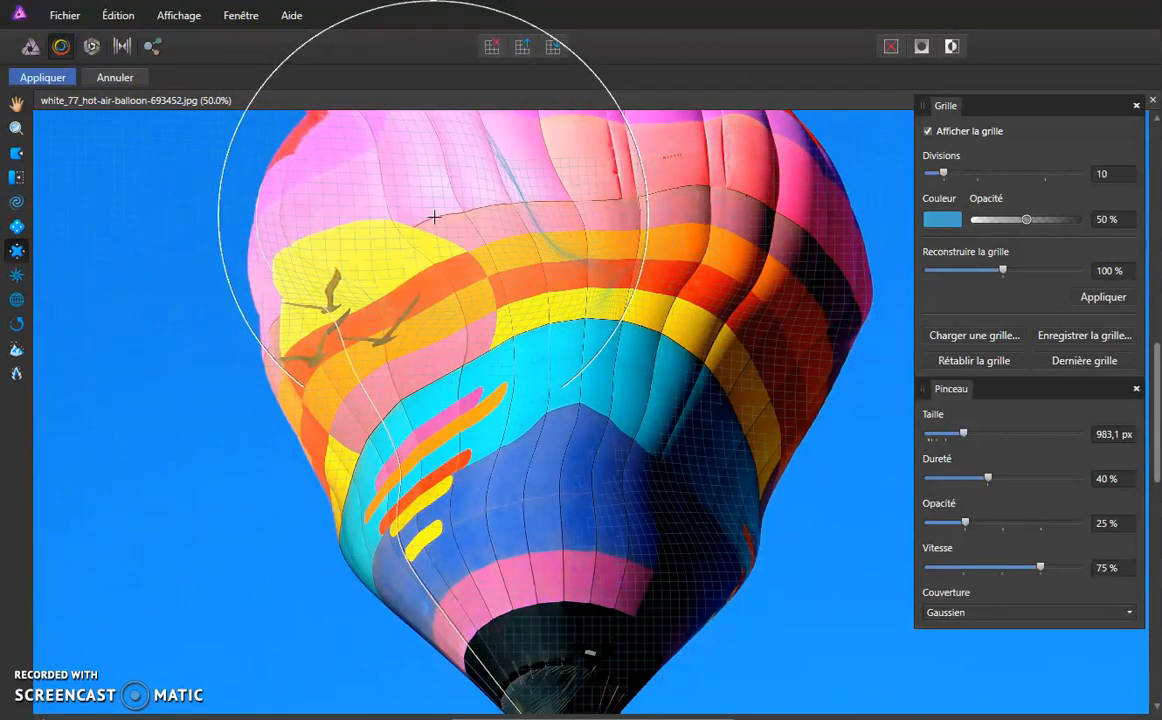
key("ctrl+minus")
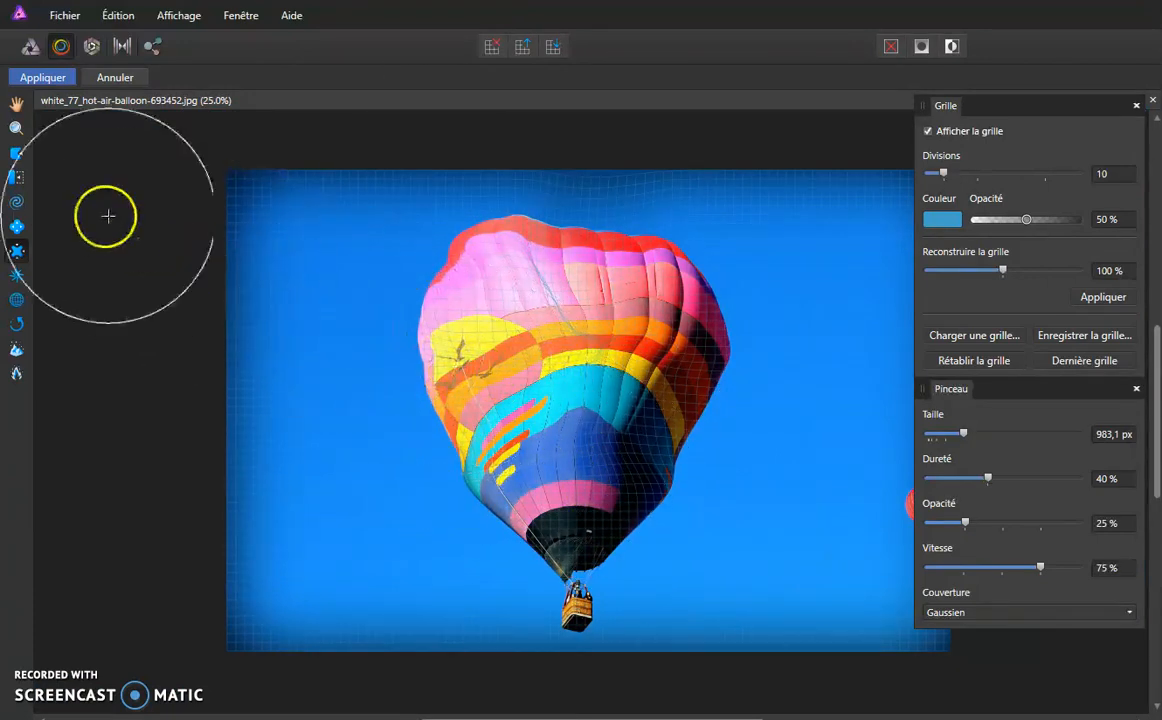
- Push the lower-left side of the balloon inward and apply the liquify changes
left_click_drag(461, 443, 555, 396)
mouse_move(464, 476)
left_mouse_down()
mouse_move(506, 495)
mouse_move(533, 477)
left_mouse_up()
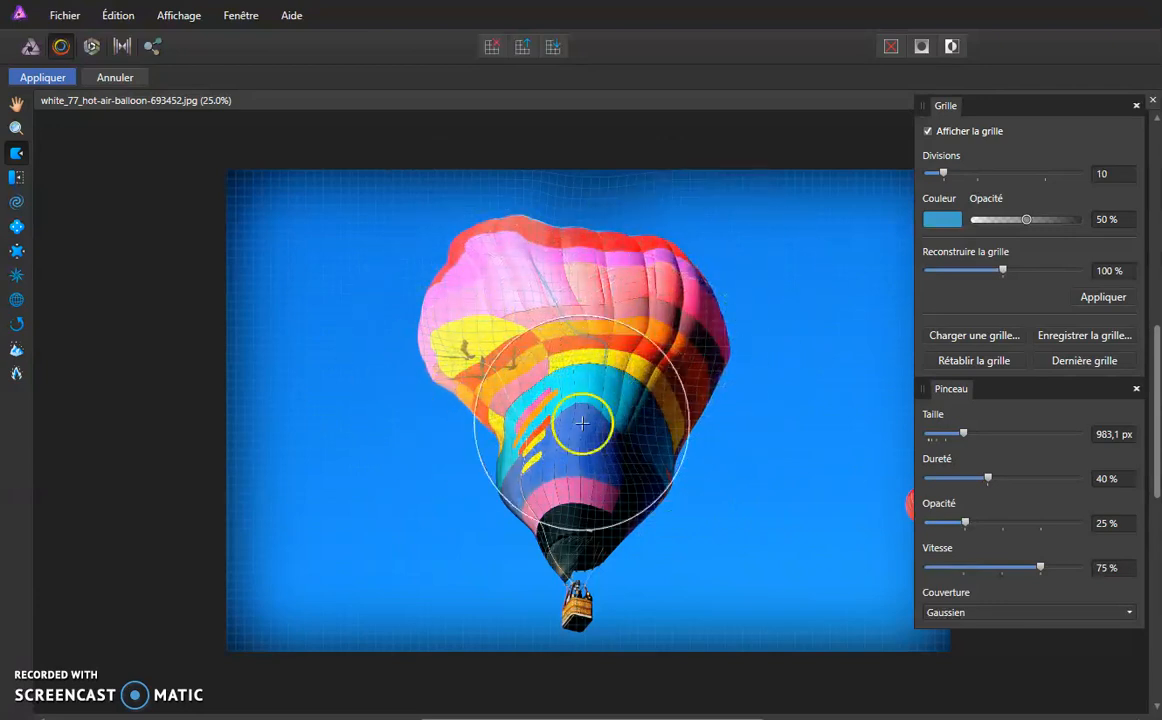
left_click(50, 83)
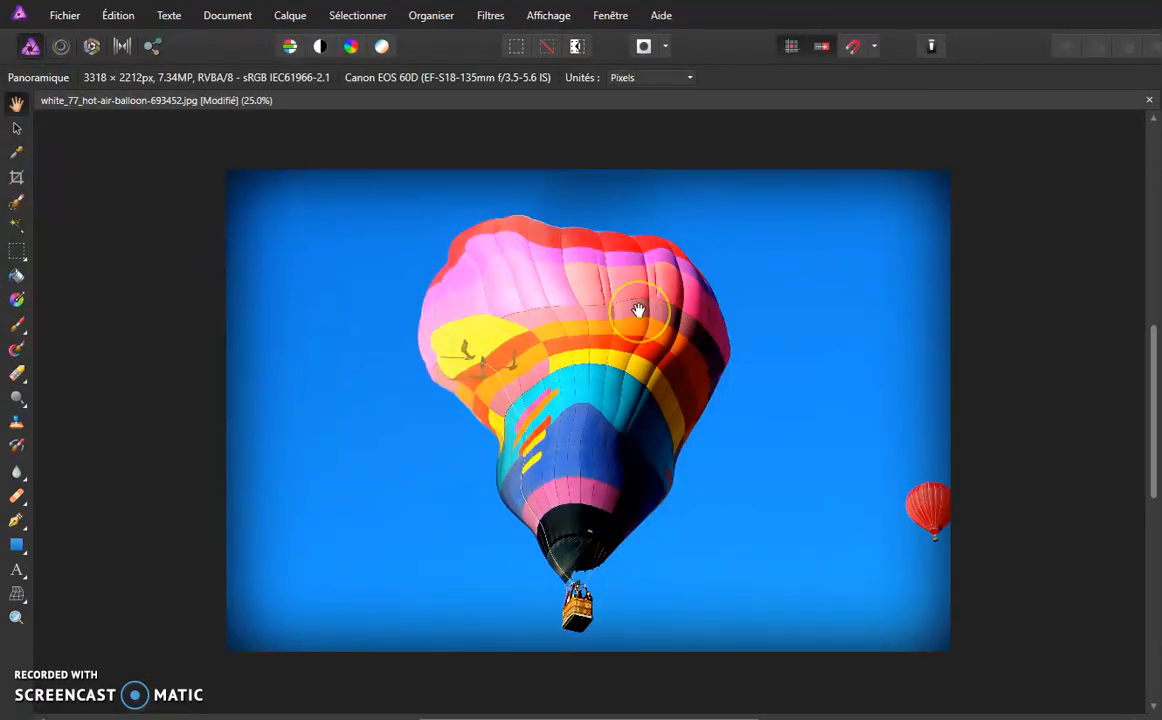
- Inspect the distorted balloon at 100% zoom, panning across its envelope
key("ctrl+1")
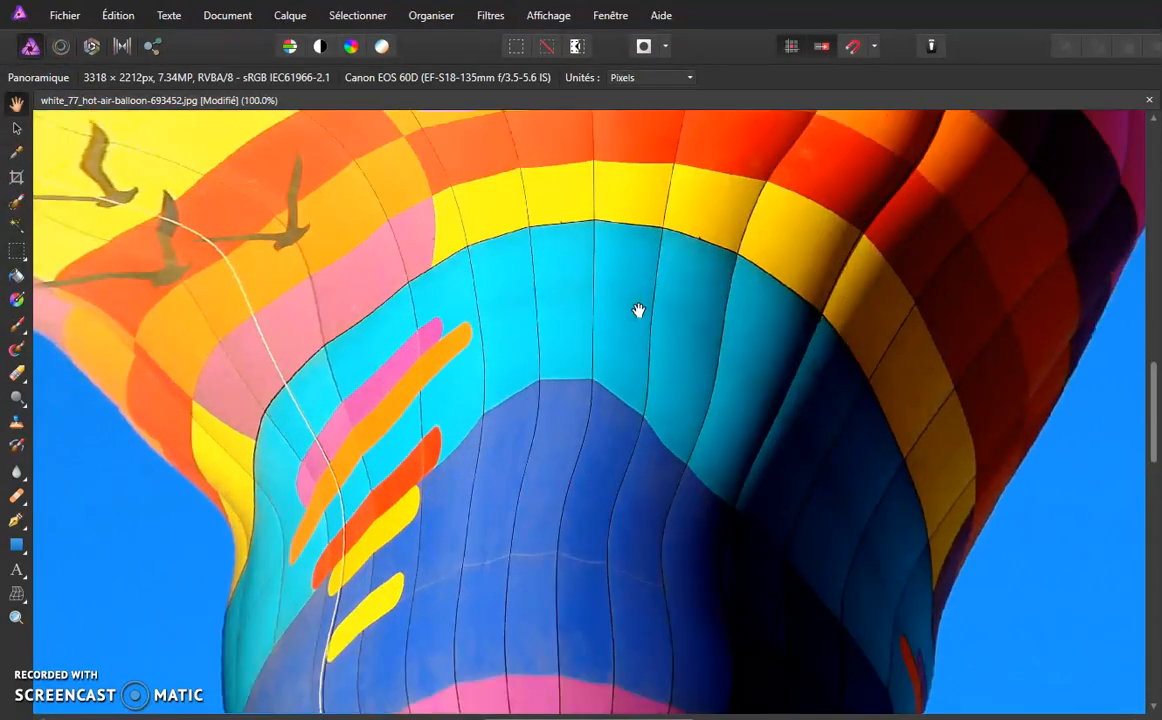
left_click_drag(247, 257, 404, 348)
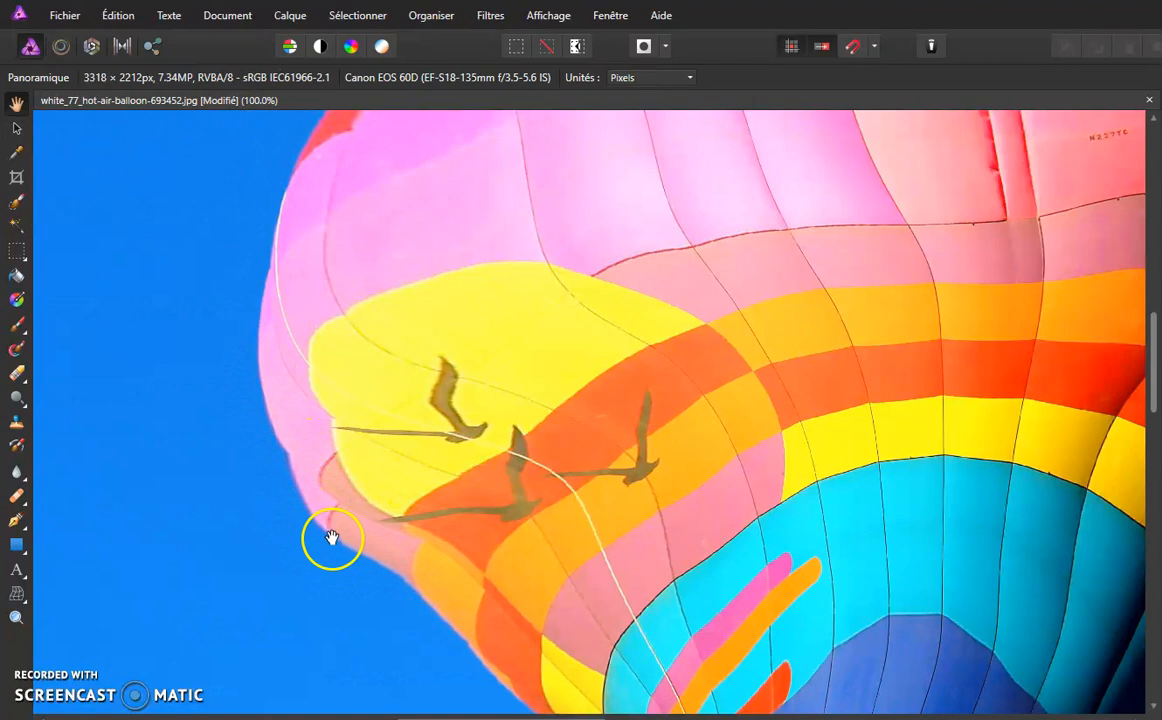
left_click_drag(467, 638, 455, 499)
left_click_drag(386, 358, 446, 520)
left_click_drag(378, 266, 356, 481)
left_click_drag(420, 258, 395, 391)
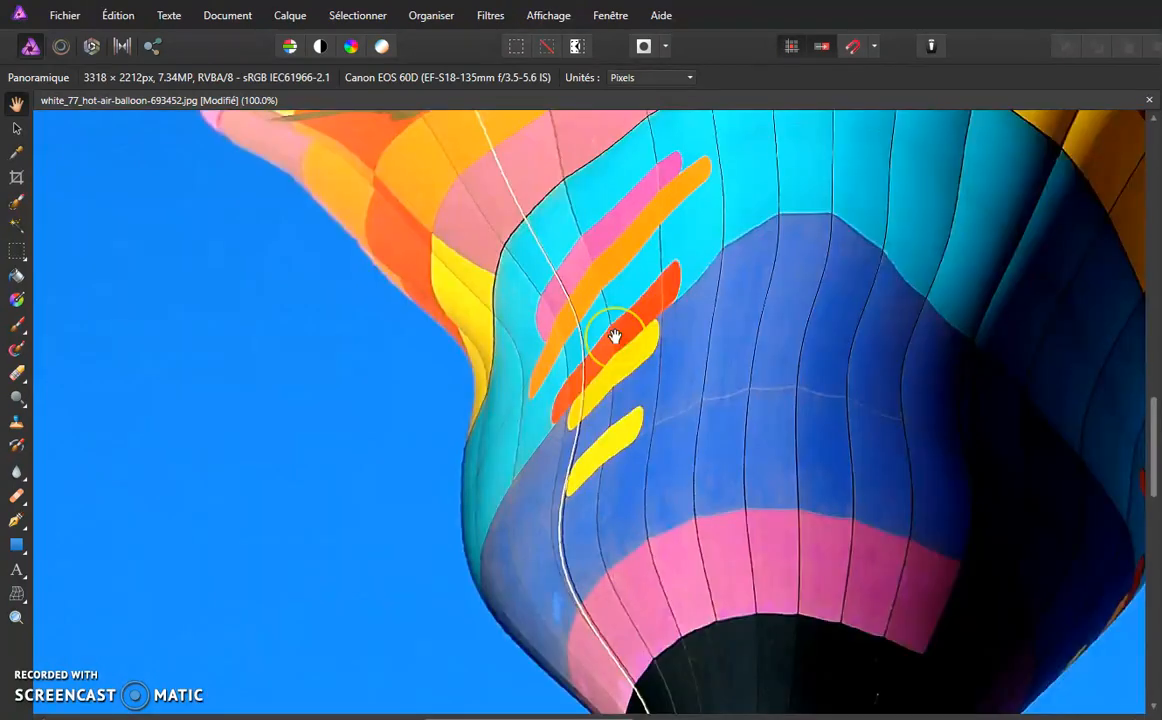
key("ctrl+minus")
key("ctrl+minus")
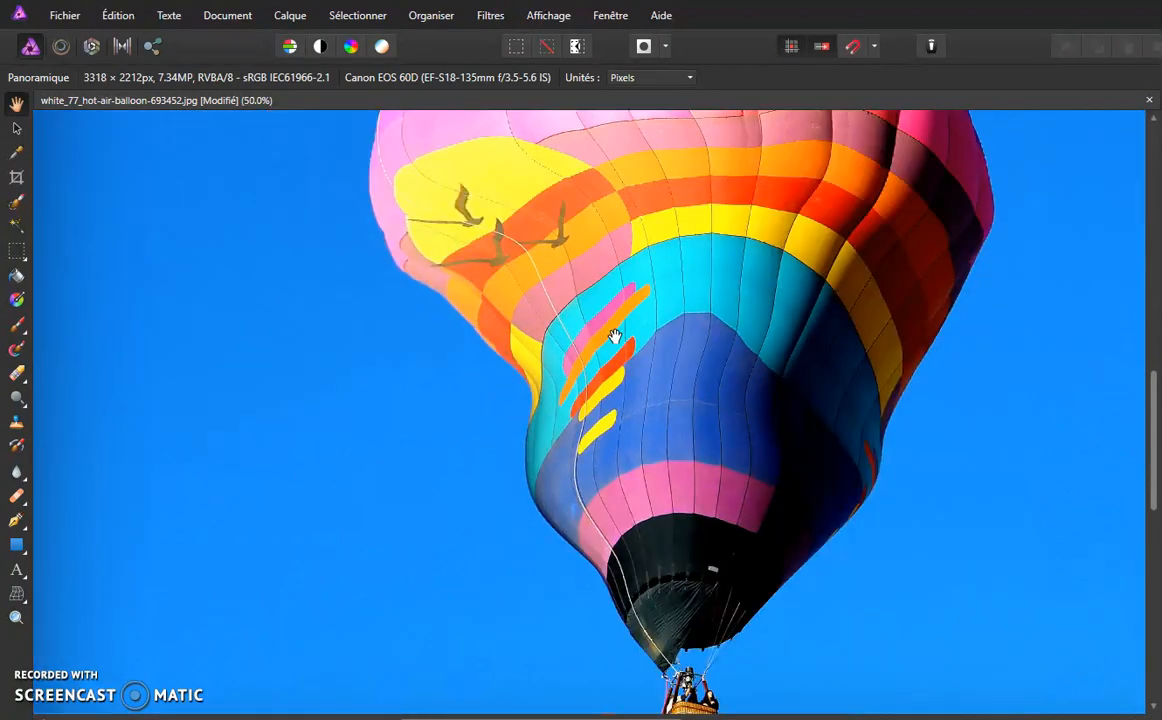
key("ctrl+minus")
left_click(82, 175)
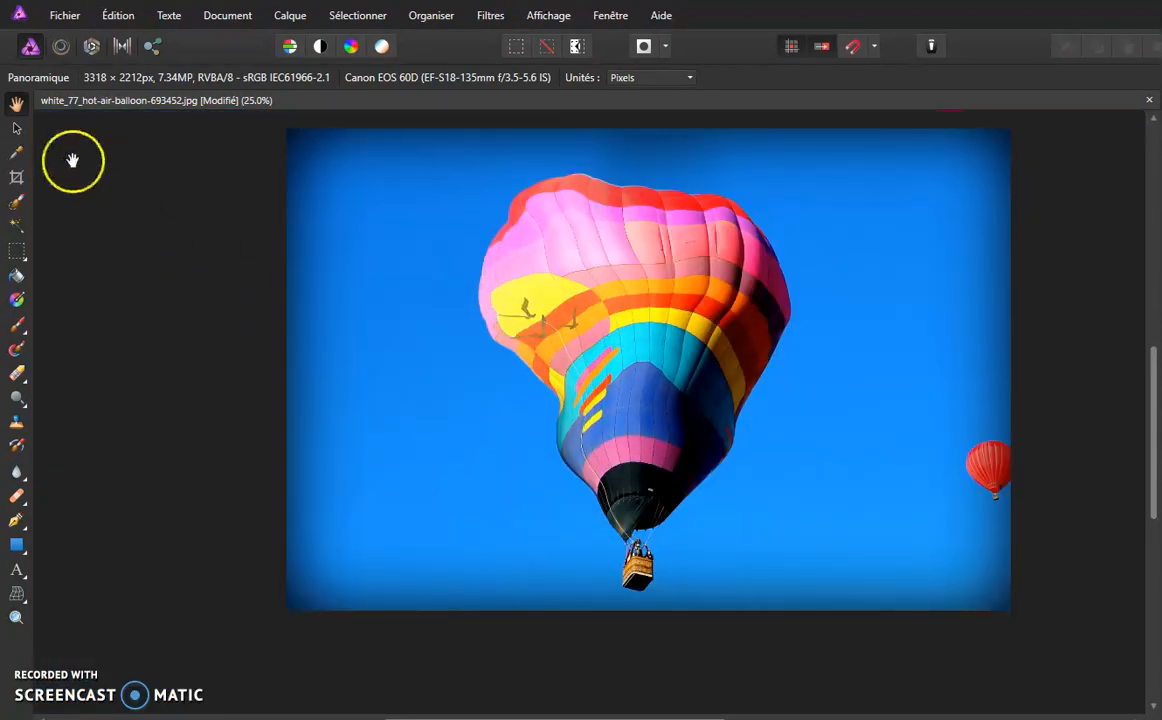
- Reopen the Liquify persona
left_click(62, 48)
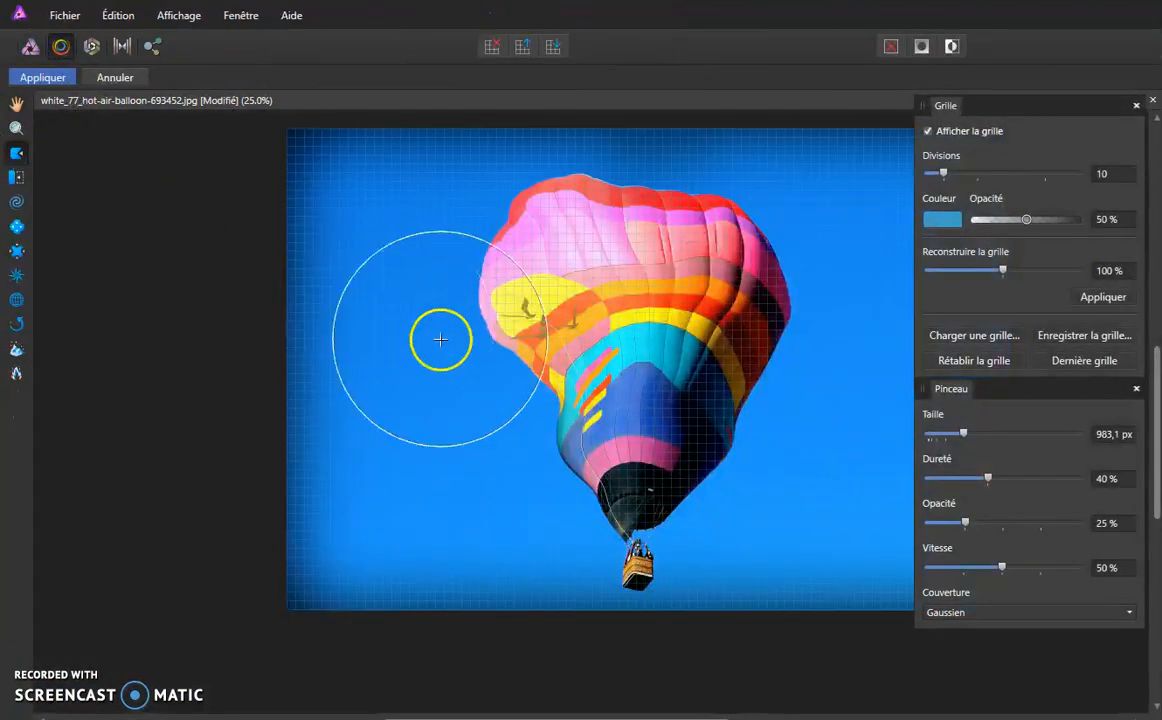